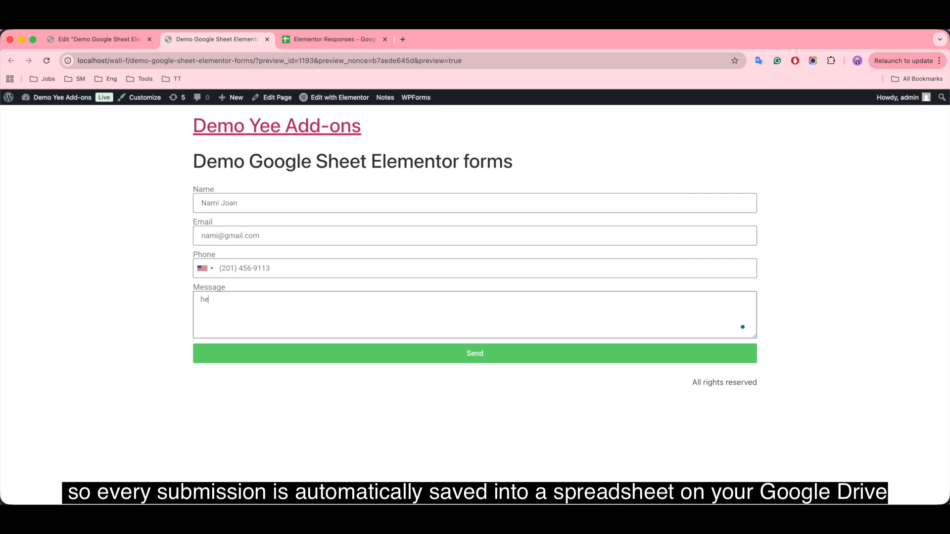
Step: Send the filled-in demo form, then view the Elementor Responses spreadsheet
{"action": "left_click", "coordinate": [436, 352]}
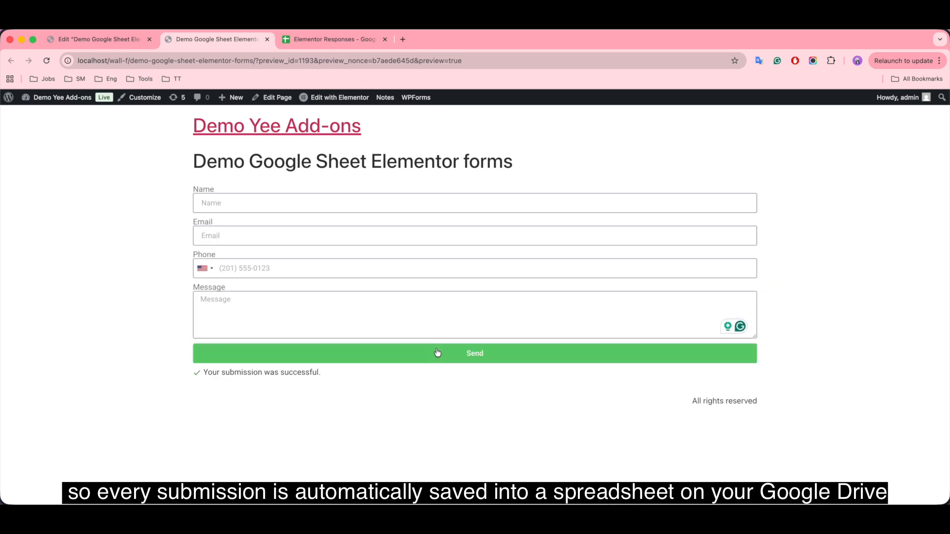
{"action": "left_click", "coordinate": [332, 40]}
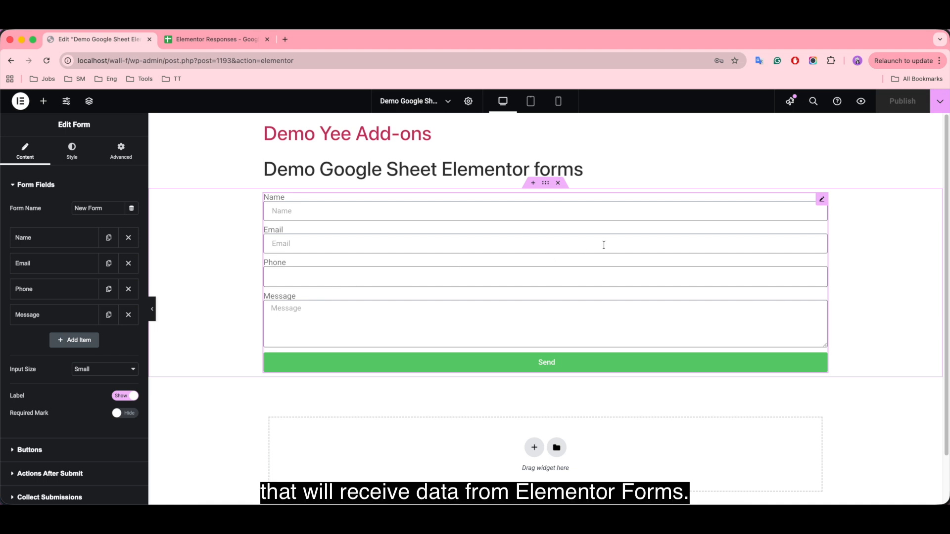
Step: View the Elementor Responses sheet with its Name, Email, Phone and Message headers
{"action": "left_click", "coordinate": [230, 41]}
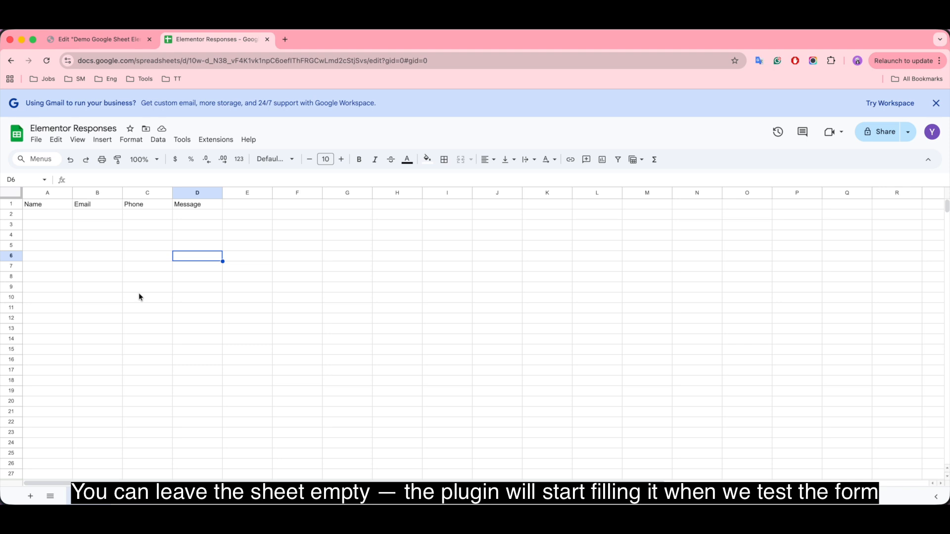
Step: Add Google Sheets under the form's Actions After Submit and expand its settings
{"action": "left_click", "coordinate": [105, 40]}
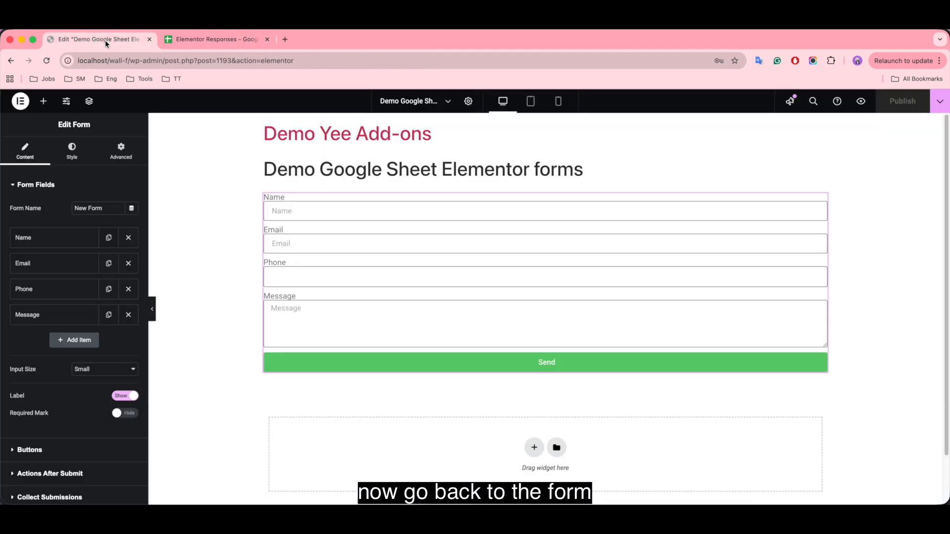
{"action": "scroll", "coordinate": [110, 358], "scroll_direction": "down", "scroll_amount": 4}
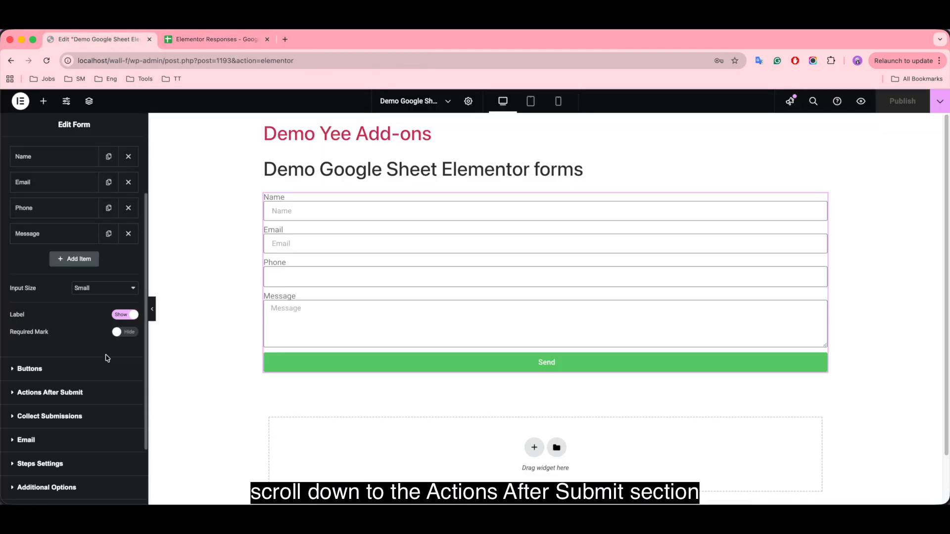
{"action": "left_click", "coordinate": [54, 375]}
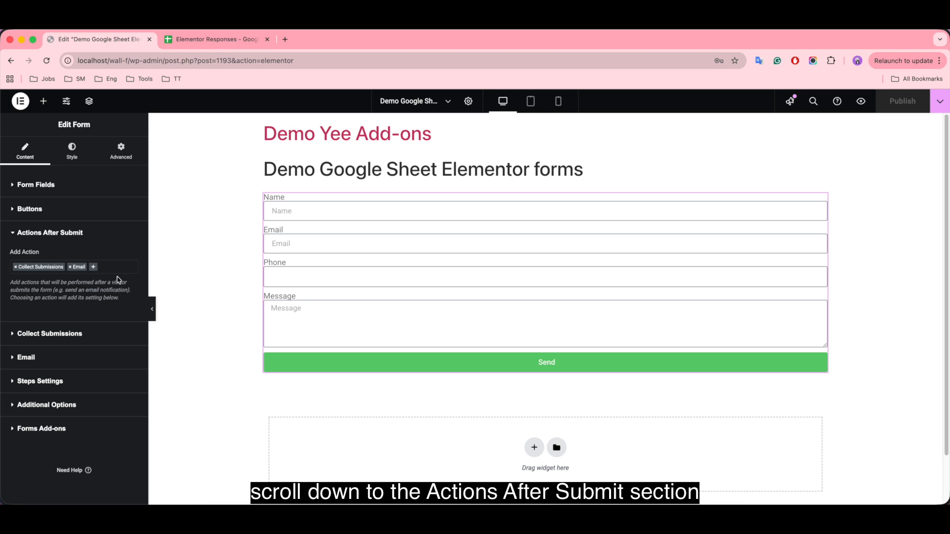
{"action": "left_click", "coordinate": [95, 268]}
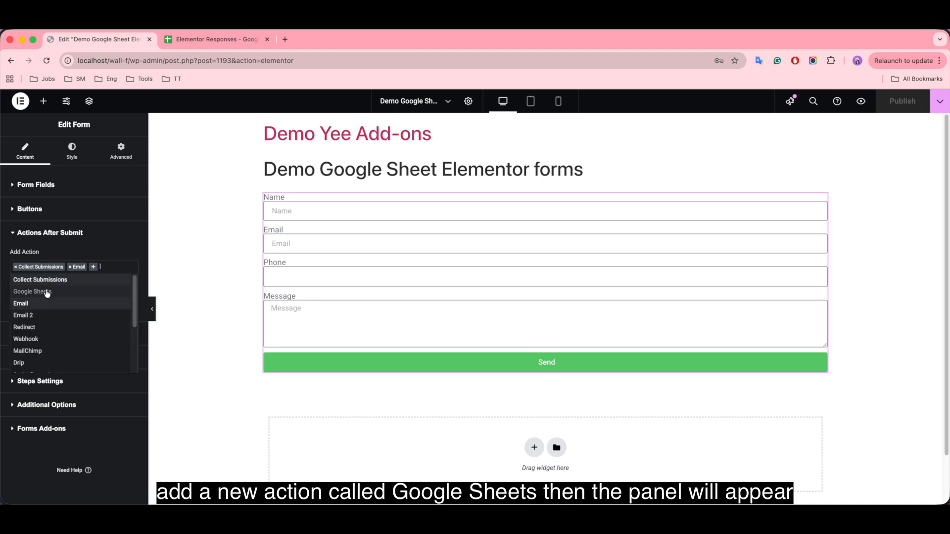
{"action": "left_click", "coordinate": [66, 296]}
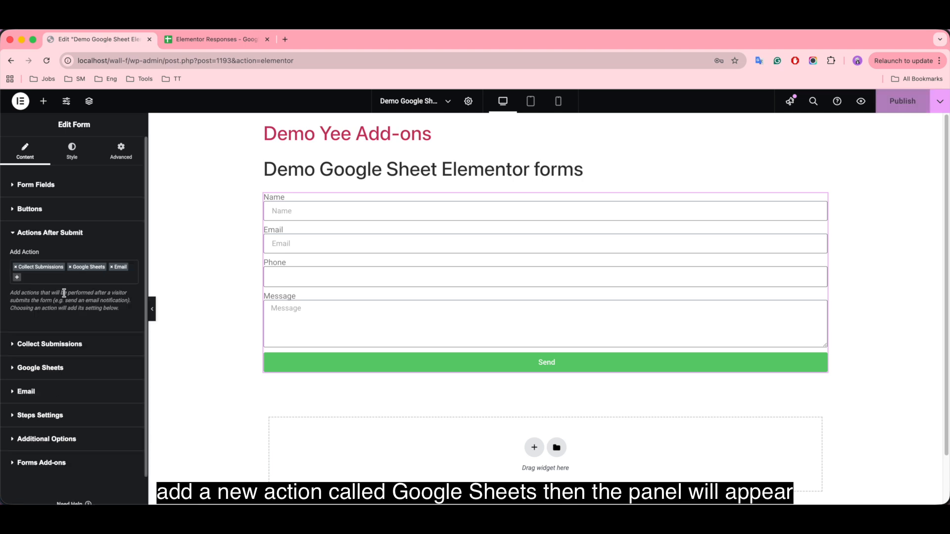
{"action": "left_click", "coordinate": [61, 374]}
{"action": "scroll", "coordinate": [62, 381], "scroll_direction": "down", "scroll_amount": 2}
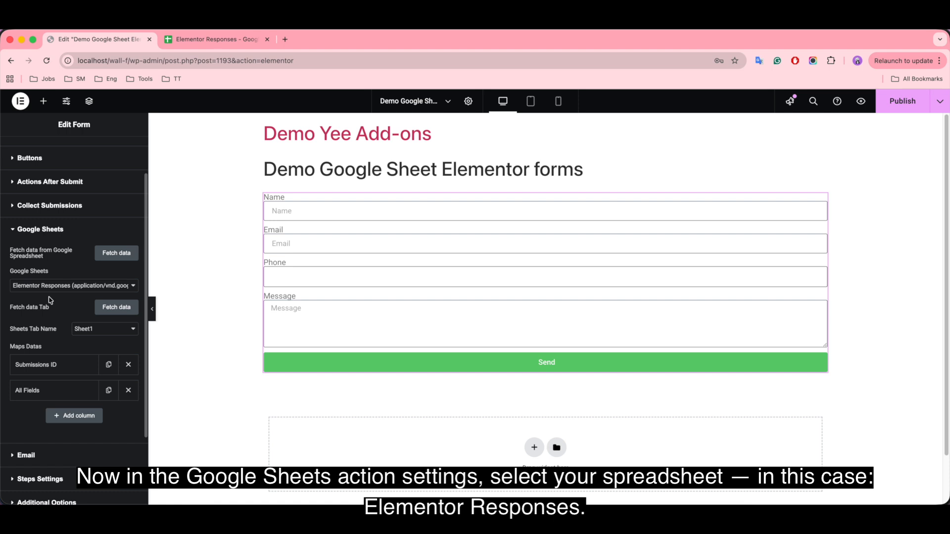
{"action": "left_click", "coordinate": [99, 286]}
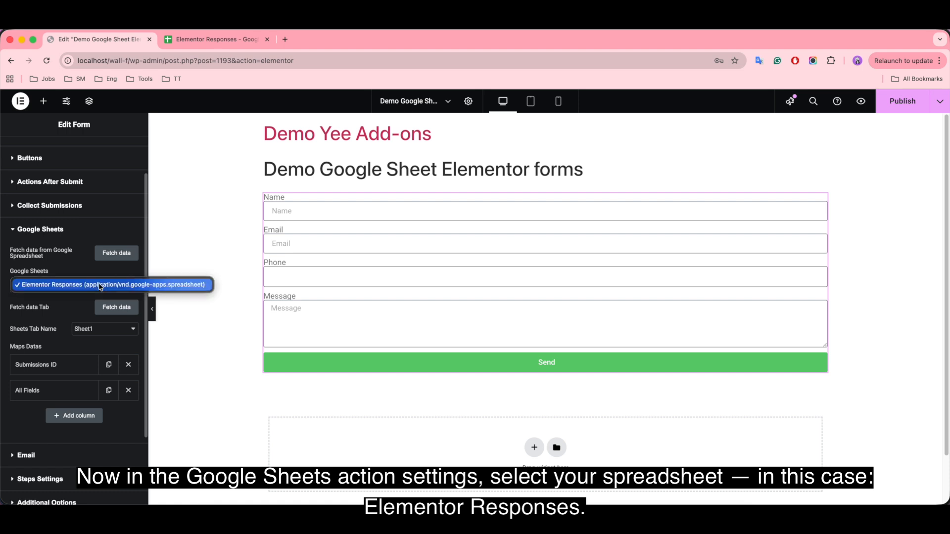
{"action": "left_click", "coordinate": [79, 286]}
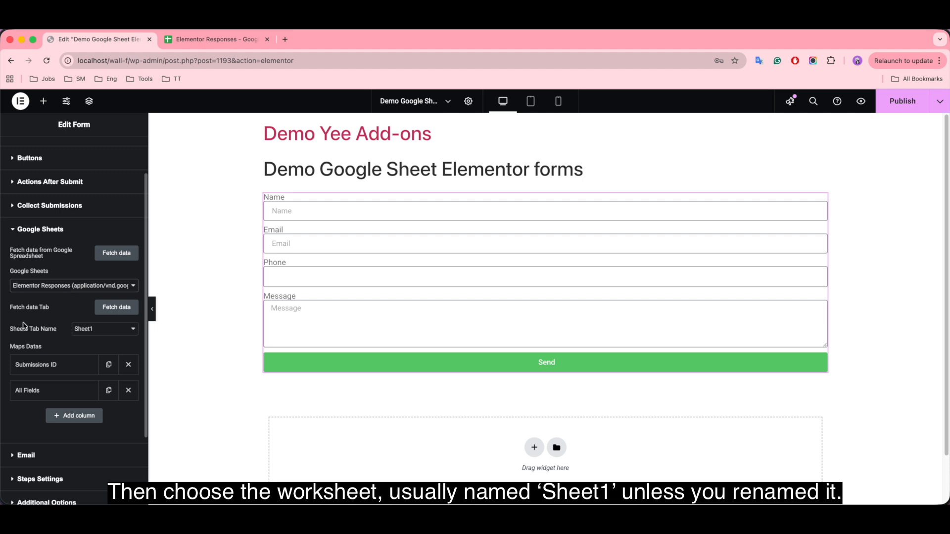
{"action": "left_click", "coordinate": [123, 332]}
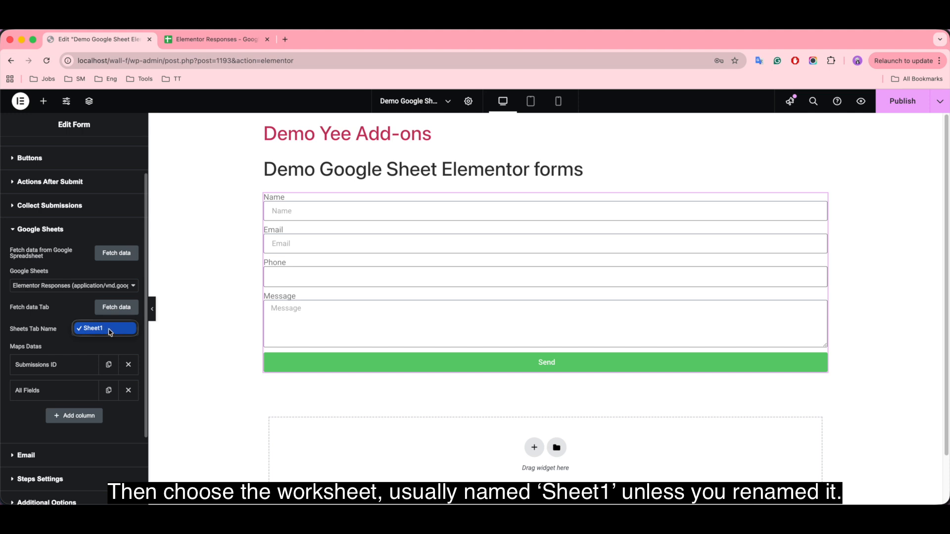
{"action": "left_click", "coordinate": [110, 330]}
{"action": "left_click", "coordinate": [125, 315]}
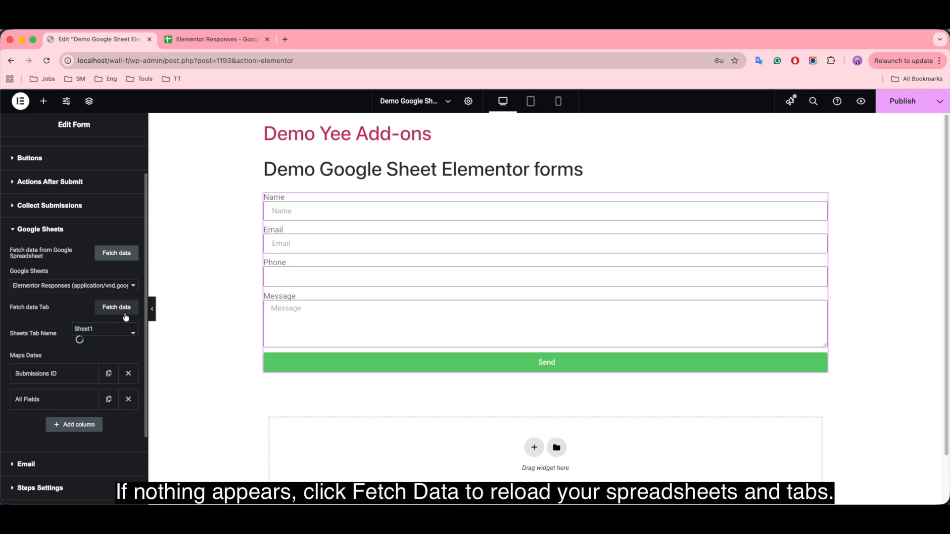
{"action": "left_click", "coordinate": [127, 257]}
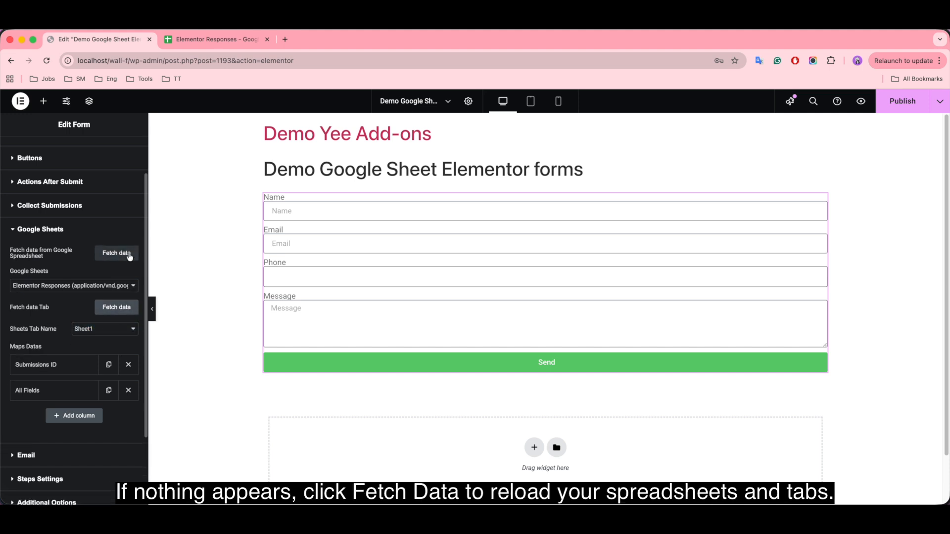
{"action": "left_click", "coordinate": [122, 285]}
{"action": "left_click", "coordinate": [122, 286]}
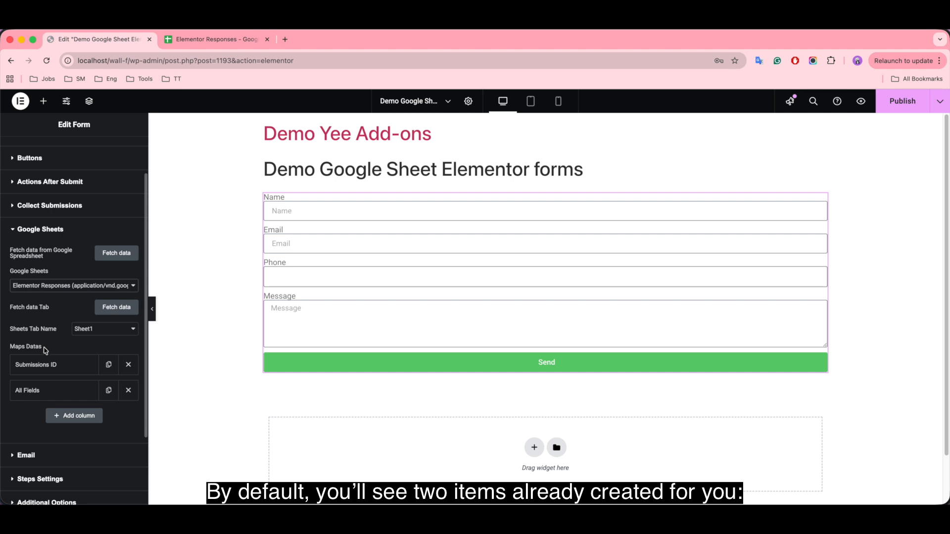
{"action": "scroll", "coordinate": [35, 351], "scroll_direction": "down", "scroll_amount": 3}
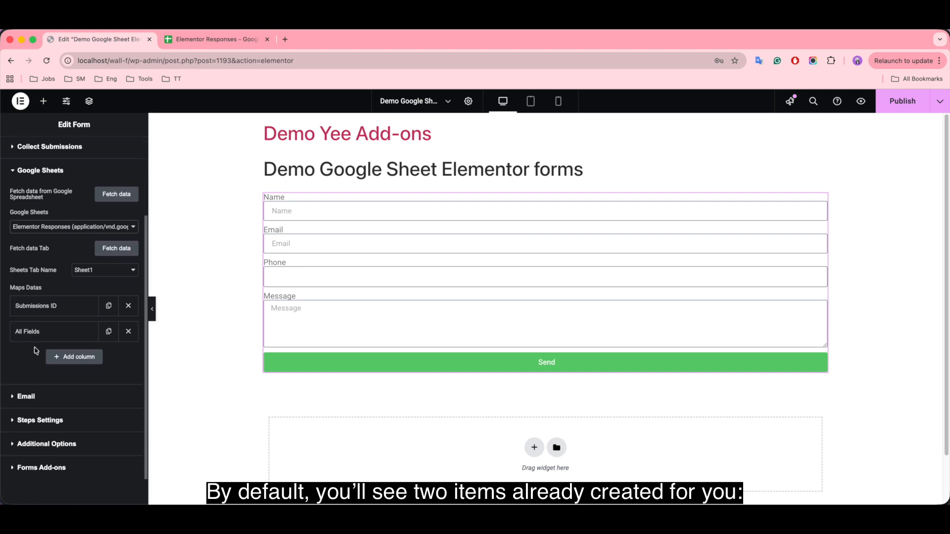
{"action": "left_click", "coordinate": [73, 307]}
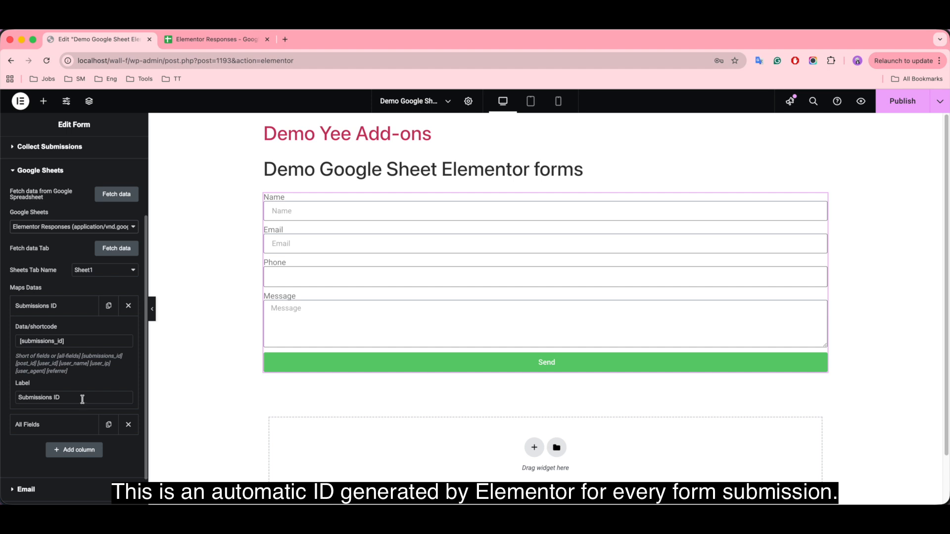
{"action": "left_click", "coordinate": [65, 309]}
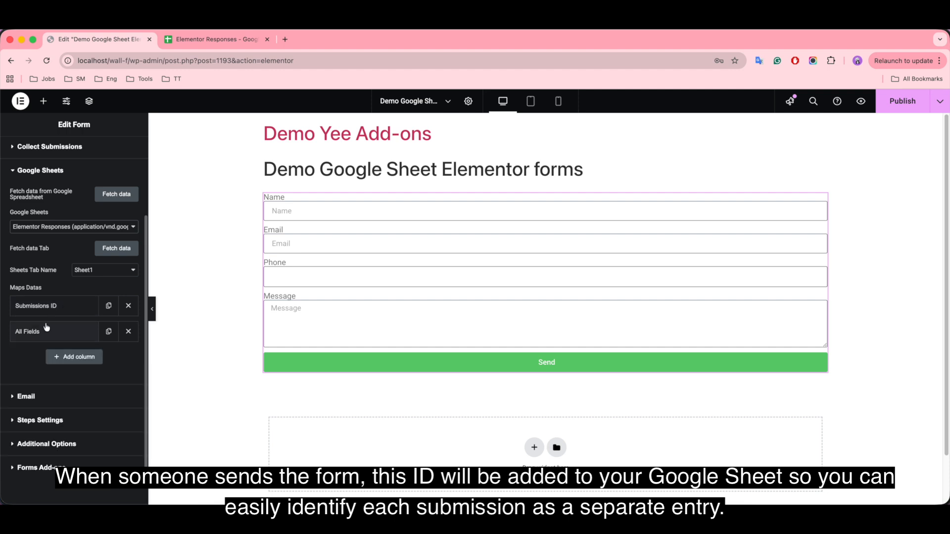
{"action": "left_click", "coordinate": [57, 335]}
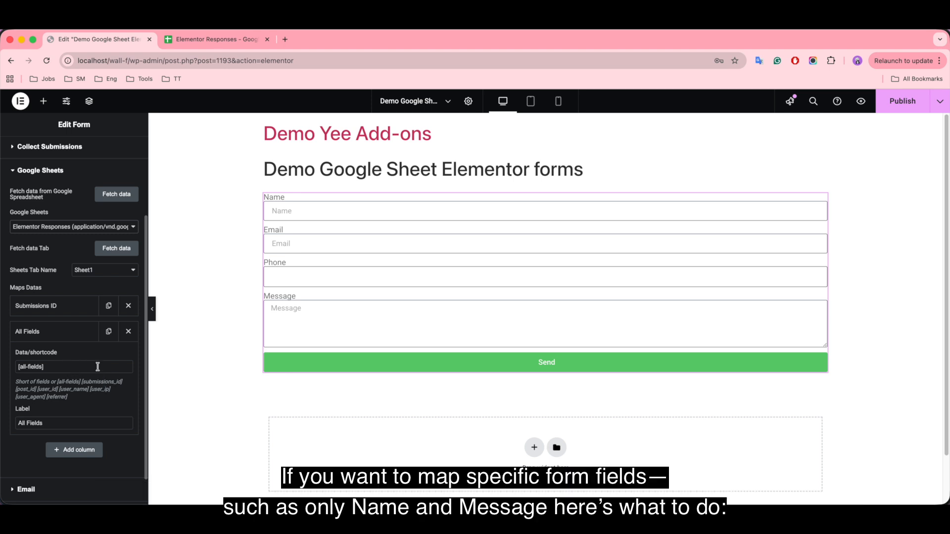
{"action": "left_click", "coordinate": [42, 335]}
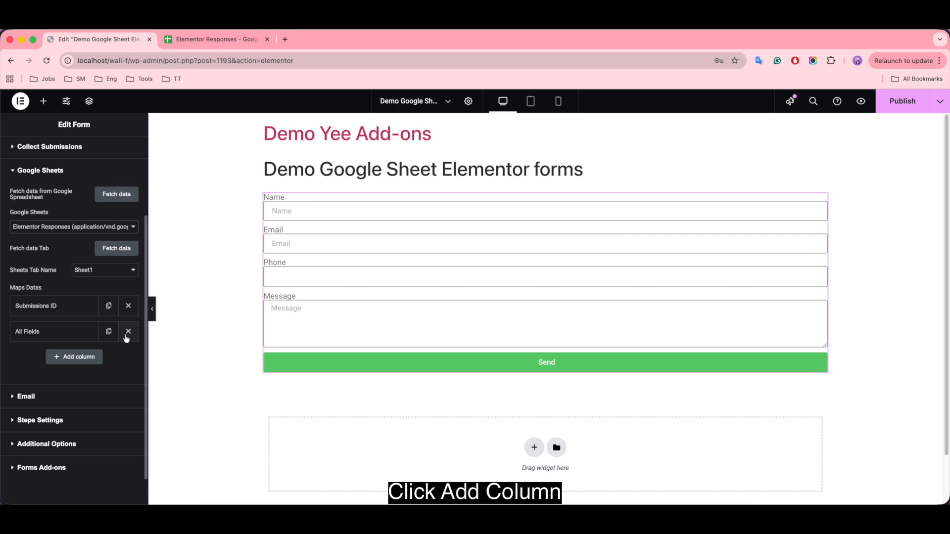
Step: Add, then remove, an empty column mapping, then publish the page and open its preview
{"action": "left_click", "coordinate": [87, 359]}
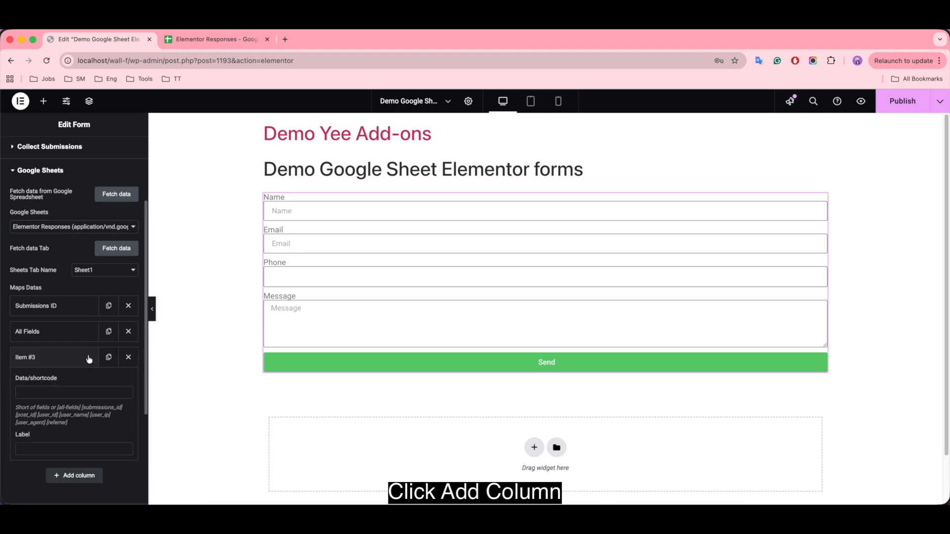
{"action": "left_click", "coordinate": [53, 390]}
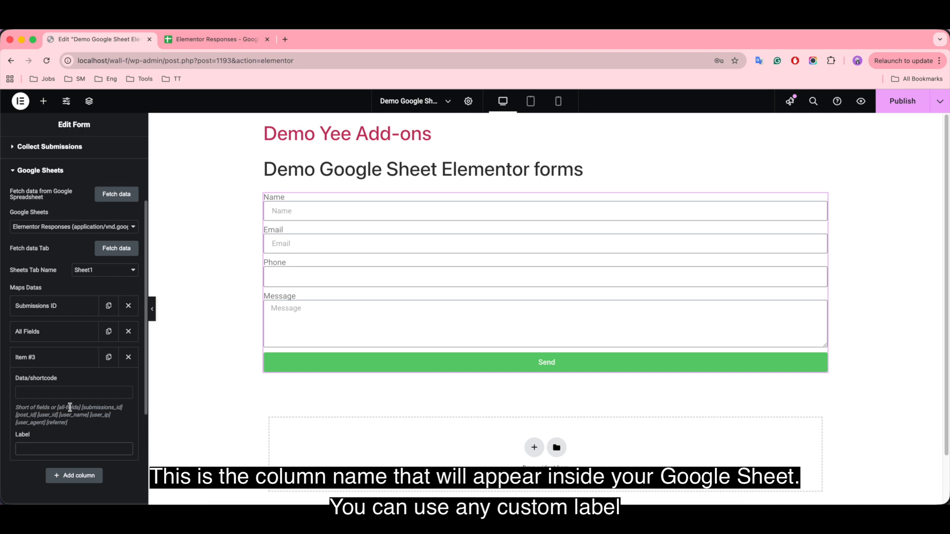
{"action": "left_click", "coordinate": [129, 358]}
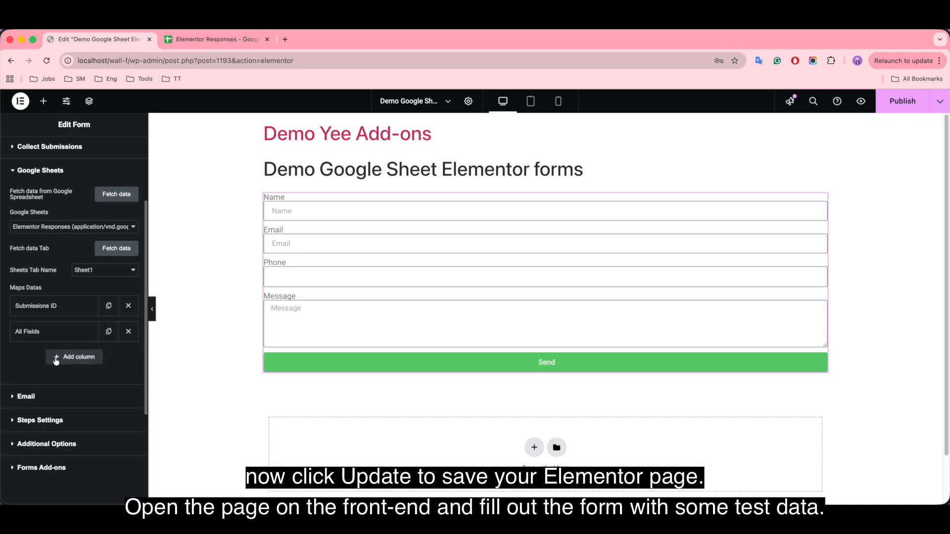
{"action": "left_click", "coordinate": [899, 98]}
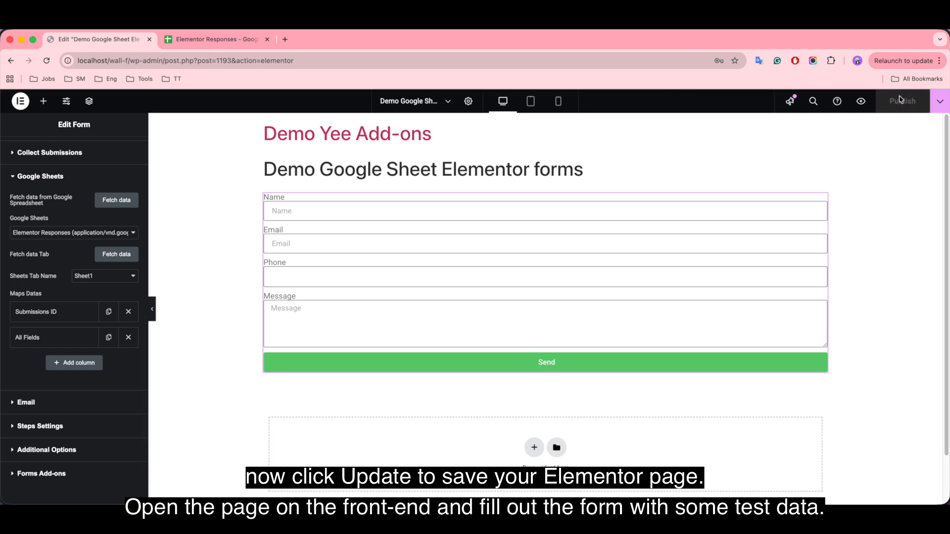
{"action": "left_click", "coordinate": [860, 101]}
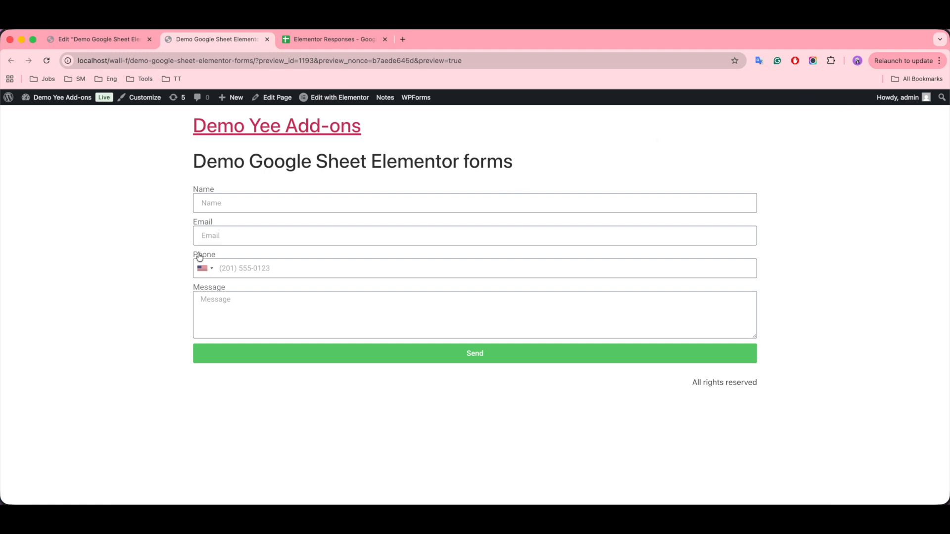
Step: Submit the form with a test name, e-mail, phone number and message 'hello', then check the responses sheet
{"action": "left_click", "coordinate": [213, 207]}
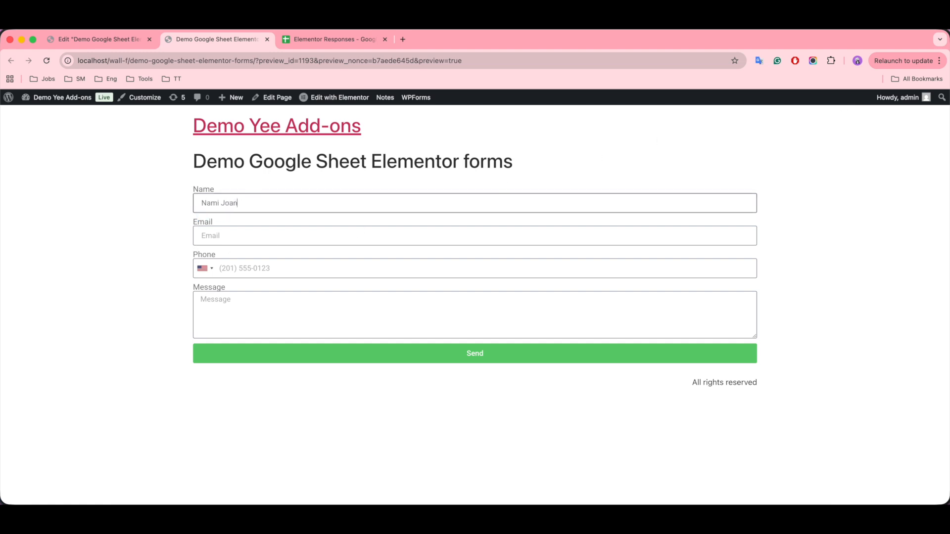
{"action": "left_click", "coordinate": [249, 228]}
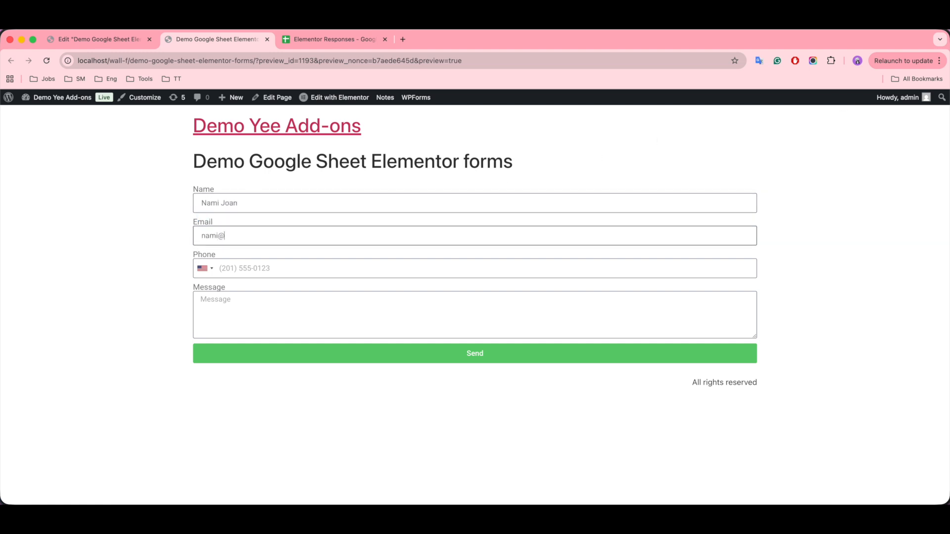
{"action": "left_click", "coordinate": [263, 269]}
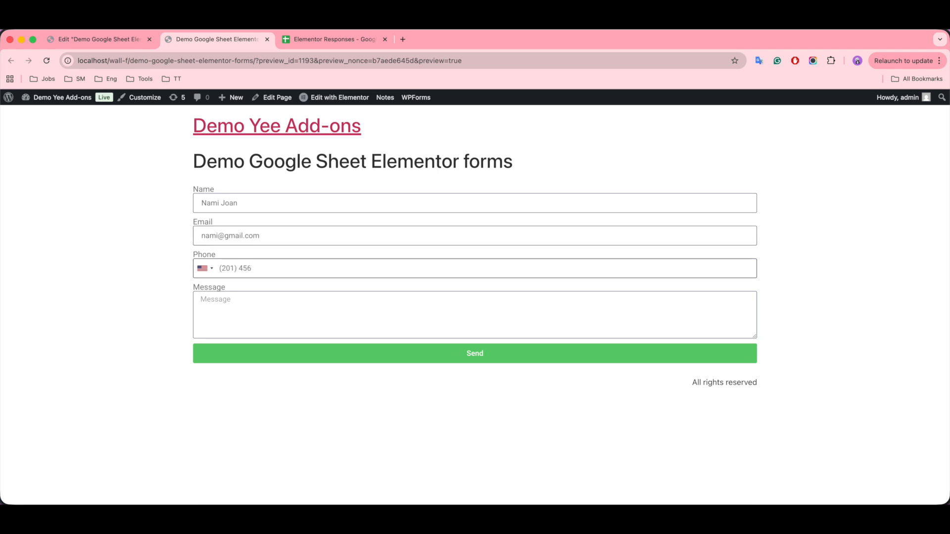
{"action": "left_click", "coordinate": [284, 305]}
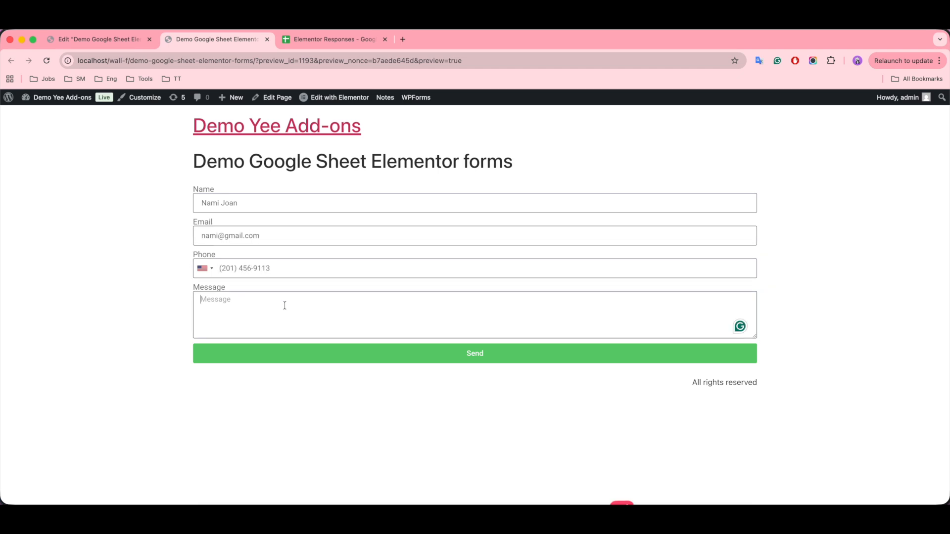
{"action": "type", "text": "hello"}
{"action": "left_click", "coordinate": [437, 351]}
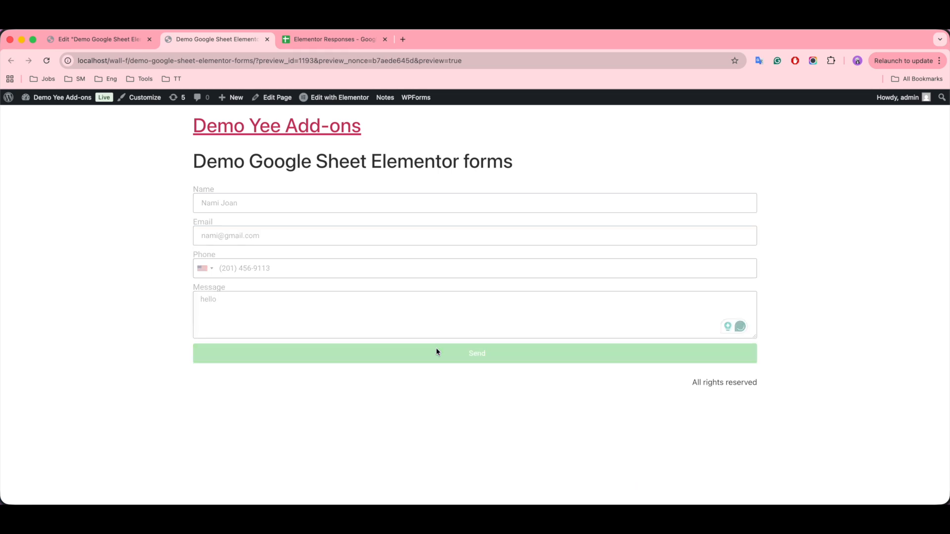
{"action": "left_click", "coordinate": [331, 41]}
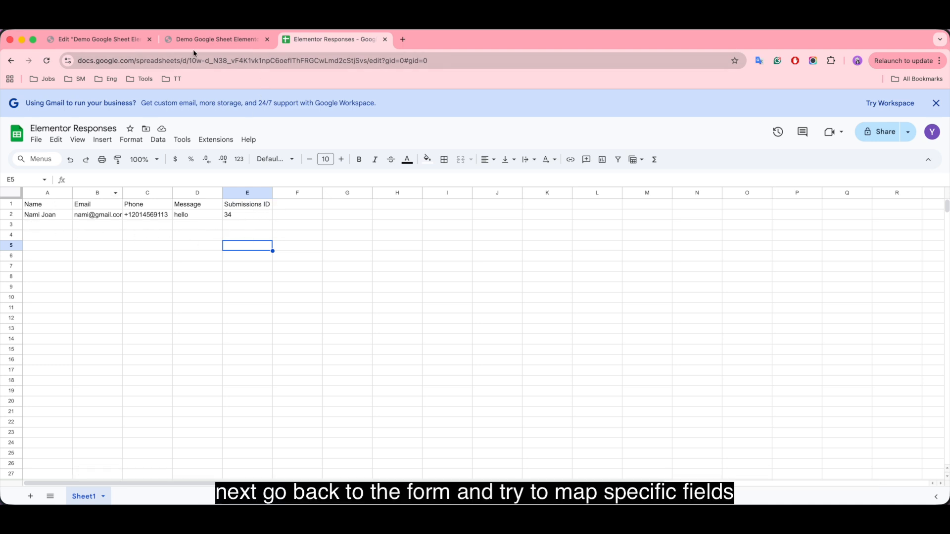
Step: Go back to the Elementor form editor after reviewing row 2 with submission ID 34
{"action": "left_click", "coordinate": [97, 42]}
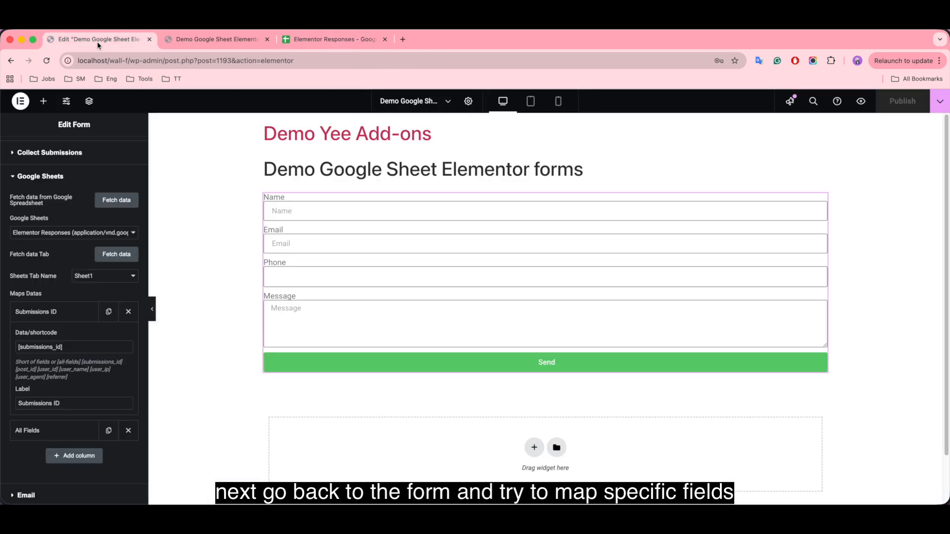
Step: Delete the All Fields column mapping and add a new empty column mapping
{"action": "left_click", "coordinate": [54, 313]}
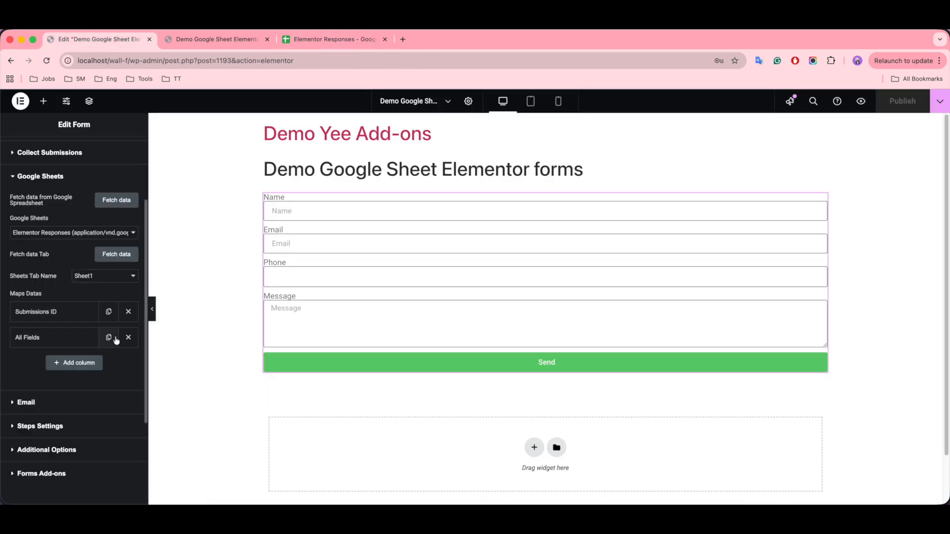
{"action": "left_click", "coordinate": [132, 341]}
{"action": "left_click", "coordinate": [93, 341]}
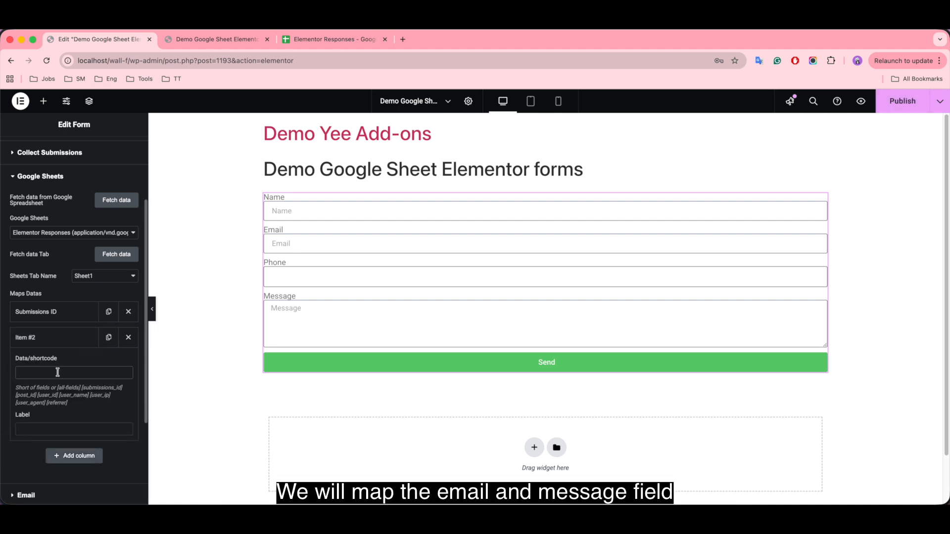
Step: Copy the Email field's shortcode [field id="email"] from its Advanced settings
{"action": "scroll", "coordinate": [45, 252], "scroll_direction": "up", "scroll_amount": 3}
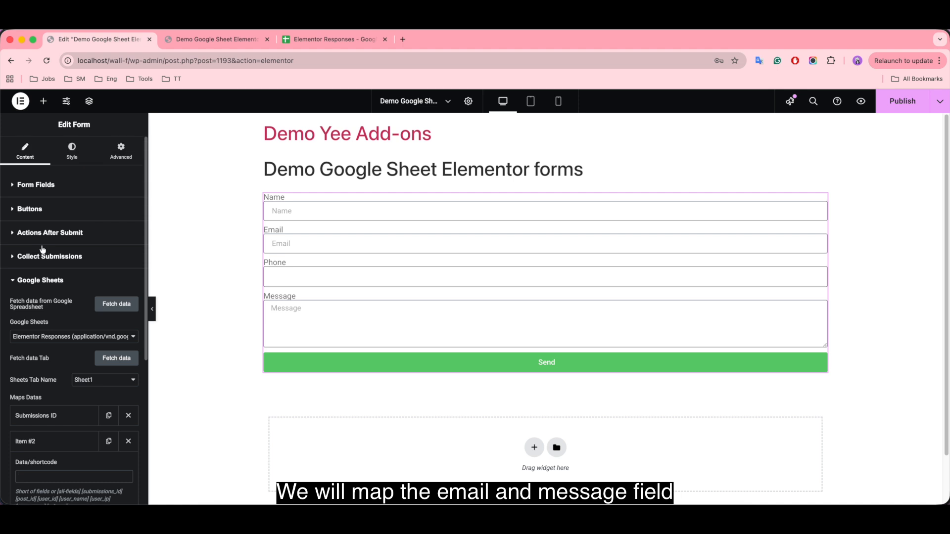
{"action": "left_click", "coordinate": [52, 186]}
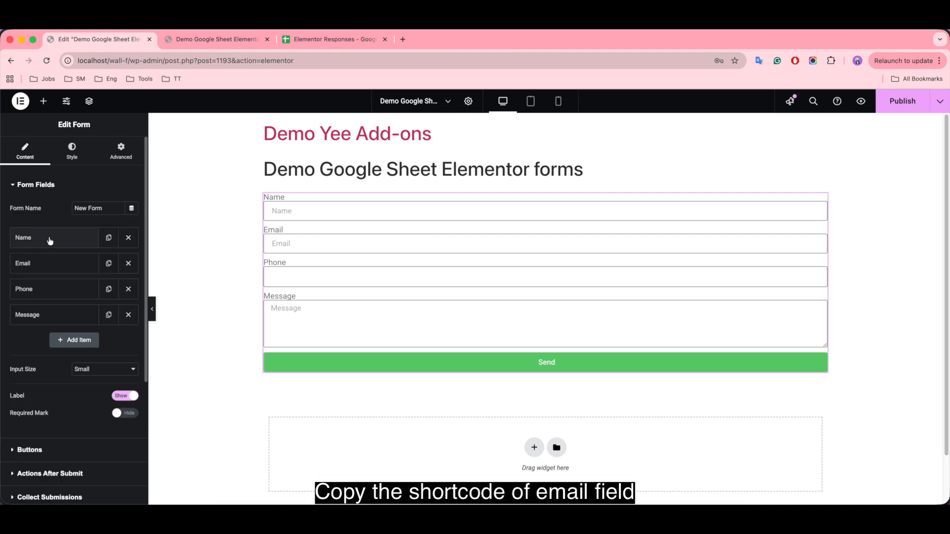
{"action": "left_click", "coordinate": [45, 263]}
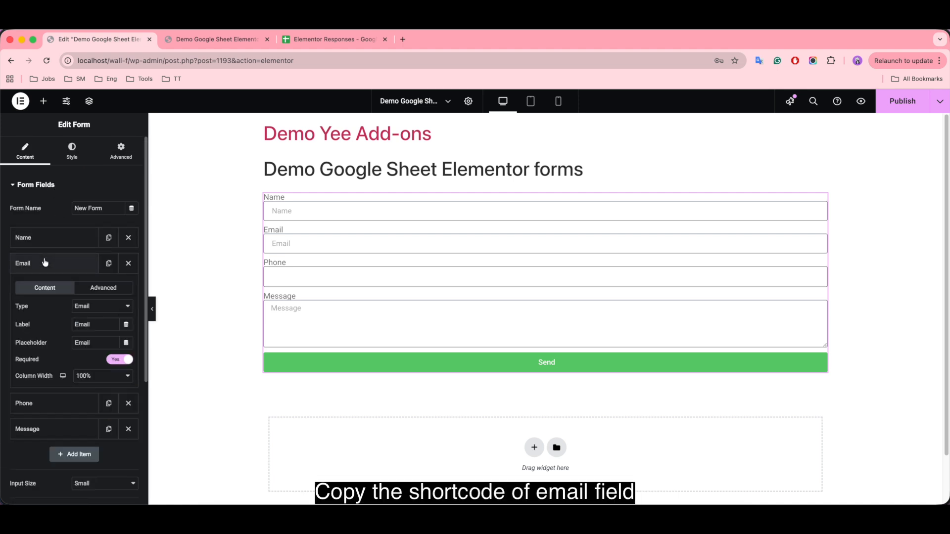
{"action": "left_click", "coordinate": [101, 288]}
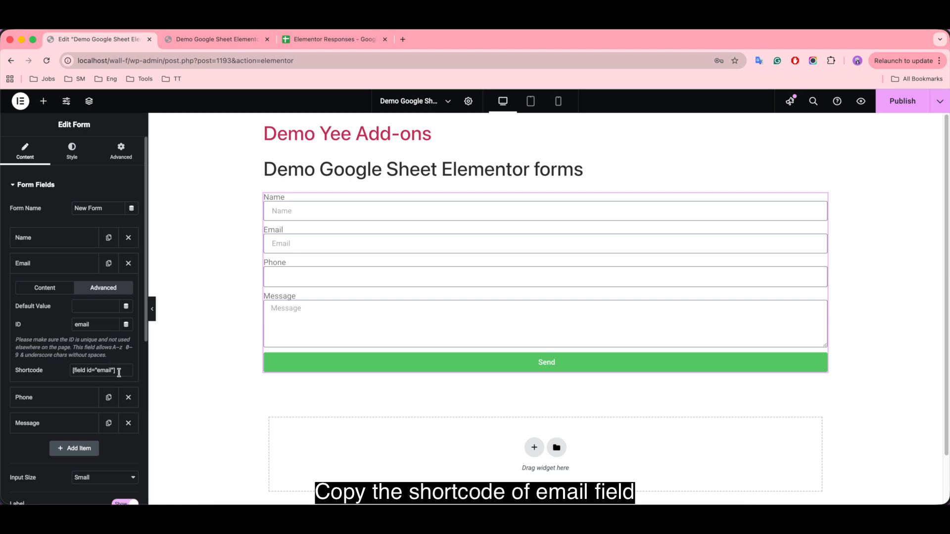
{"action": "left_click_drag", "start_coordinate": [118, 371], "coordinate": [60, 373]}
{"action": "key", "text": "super+c"}
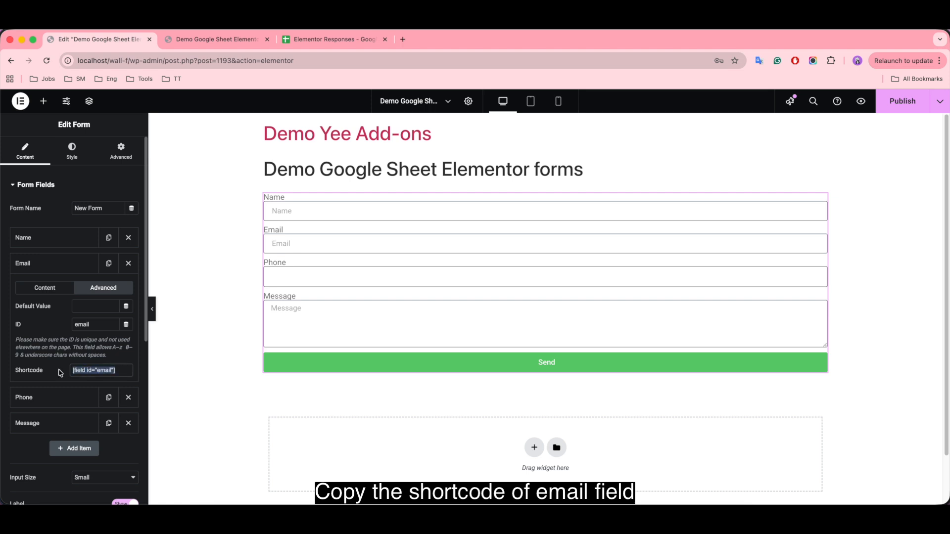
{"action": "left_click", "coordinate": [33, 268]}
Step: Paste [field id="email"] into the new mapping's Data/shortcode and label it Email
{"action": "scroll", "coordinate": [43, 420], "scroll_direction": "down", "scroll_amount": 3}
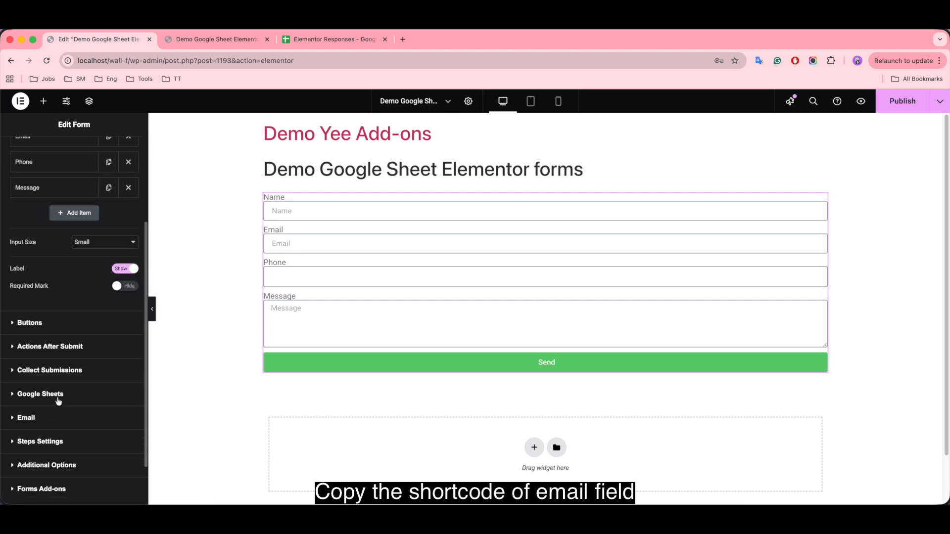
{"action": "left_click", "coordinate": [58, 396]}
{"action": "left_click", "coordinate": [54, 440]}
{"action": "scroll", "coordinate": [49, 435], "scroll_direction": "down", "scroll_amount": 2}
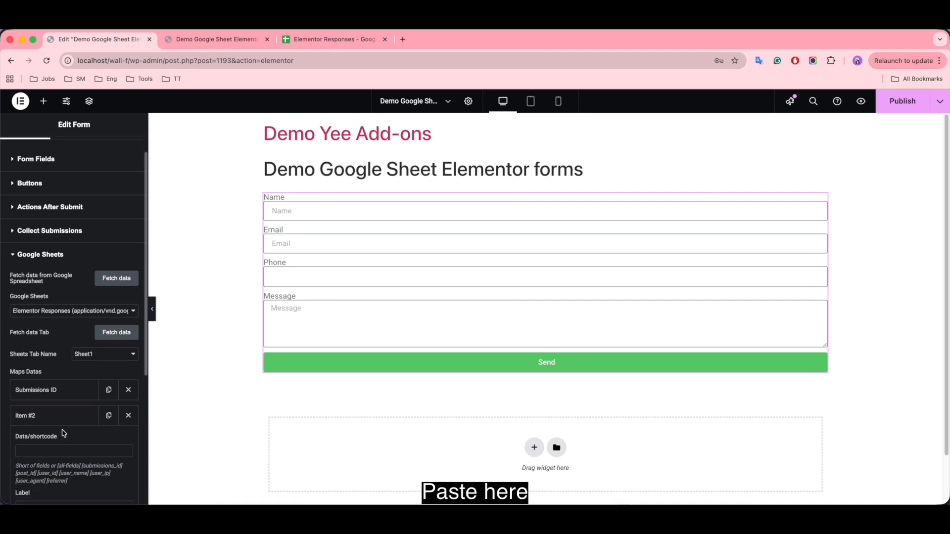
{"action": "left_click", "coordinate": [36, 444]}
{"action": "key", "text": "super+v"}
{"action": "scroll", "coordinate": [45, 464], "scroll_direction": "down", "scroll_amount": 1}
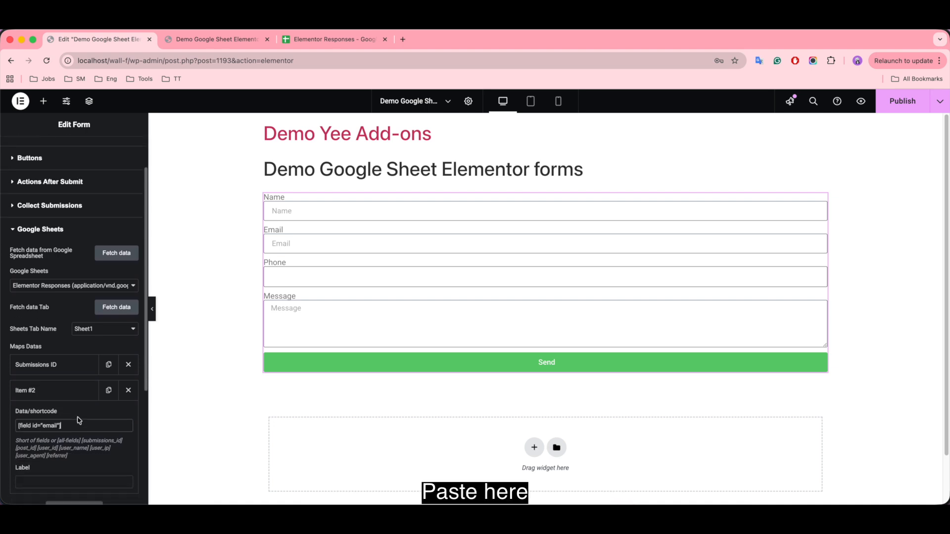
{"action": "left_click", "coordinate": [37, 468]}
{"action": "type", "text": "E"}
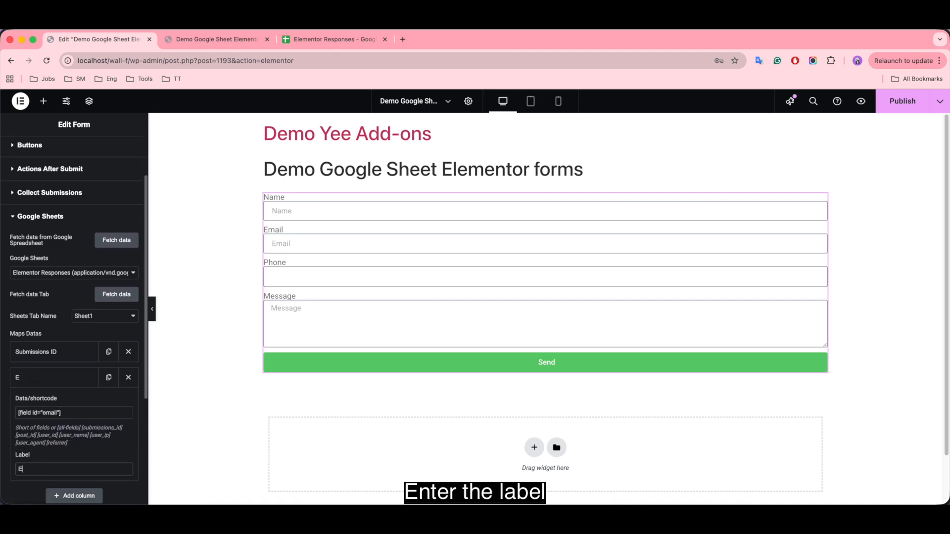
{"action": "type", "text": "mail"}
{"action": "scroll", "coordinate": [68, 302], "scroll_direction": "up", "scroll_amount": 3}
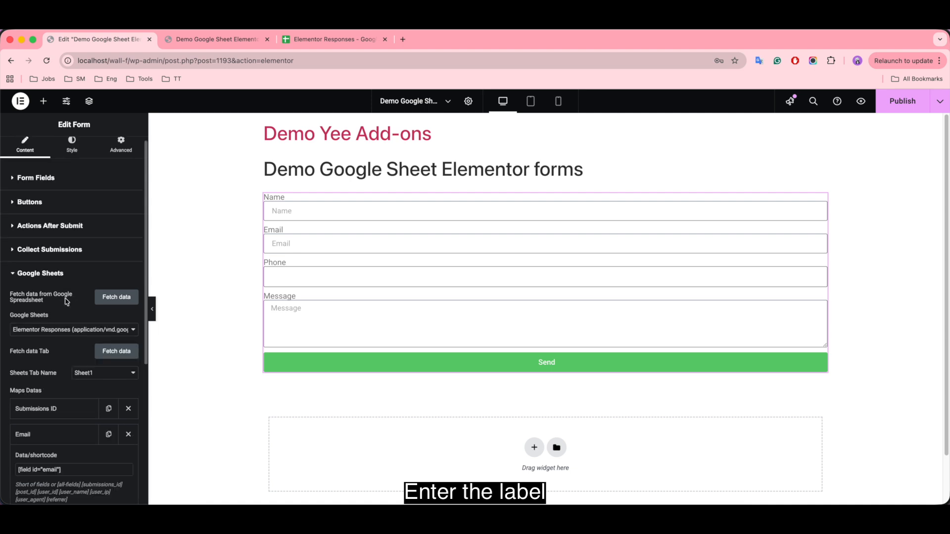
Step: Copy the Message field's shortcode [field id="message"] from its Advanced settings
{"action": "left_click", "coordinate": [39, 185]}
{"action": "left_click", "coordinate": [42, 316]}
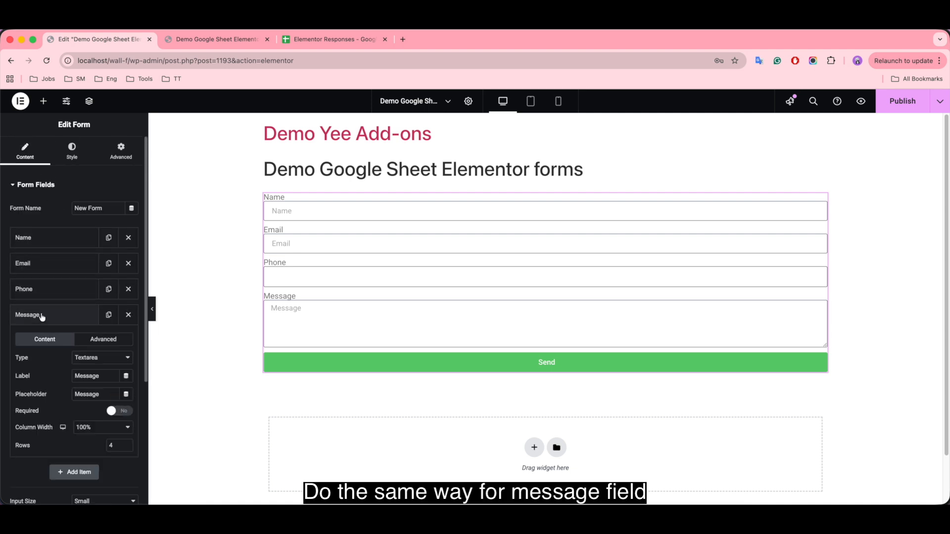
{"action": "left_click", "coordinate": [113, 339]}
{"action": "left_click_drag", "start_coordinate": [129, 425], "coordinate": [47, 424]}
{"action": "key", "text": "super+c"}
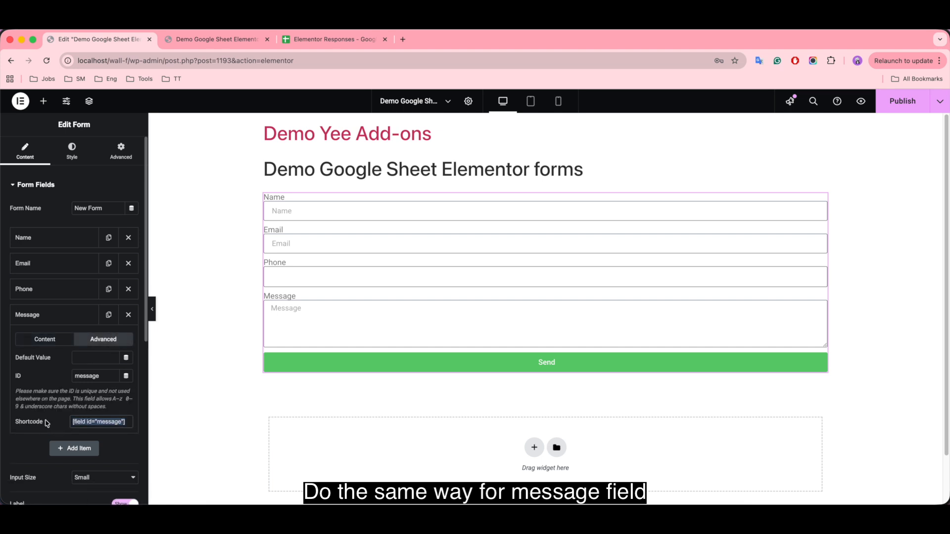
{"action": "scroll", "coordinate": [69, 352], "scroll_direction": "down", "scroll_amount": 6}
Step: Add a Message column mapping using [field id="message"], publish, and go to the preview
{"action": "left_click", "coordinate": [60, 338]}
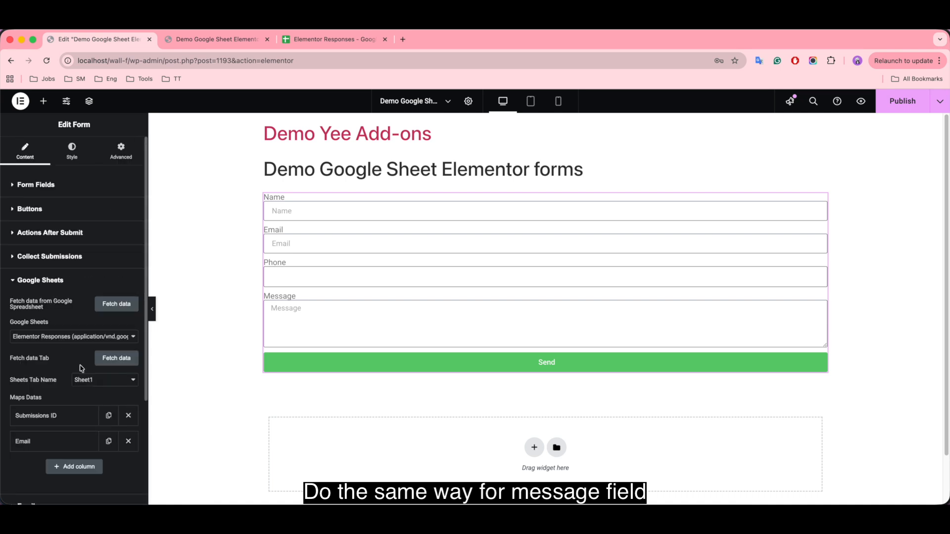
{"action": "scroll", "coordinate": [56, 451], "scroll_direction": "down", "scroll_amount": 2}
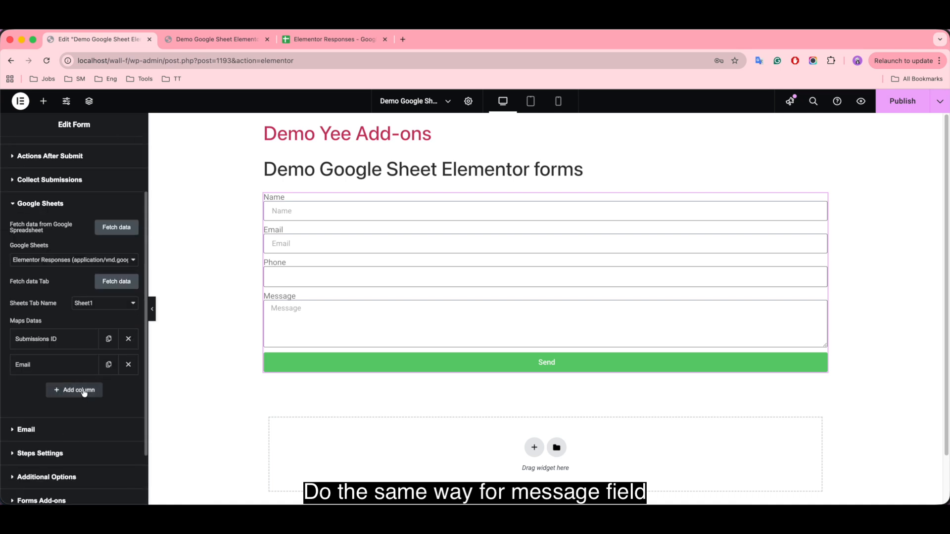
{"action": "left_click", "coordinate": [81, 396]}
{"action": "left_click", "coordinate": [59, 422]}
{"action": "key", "text": "super+v"}
{"action": "left_click", "coordinate": [34, 479]}
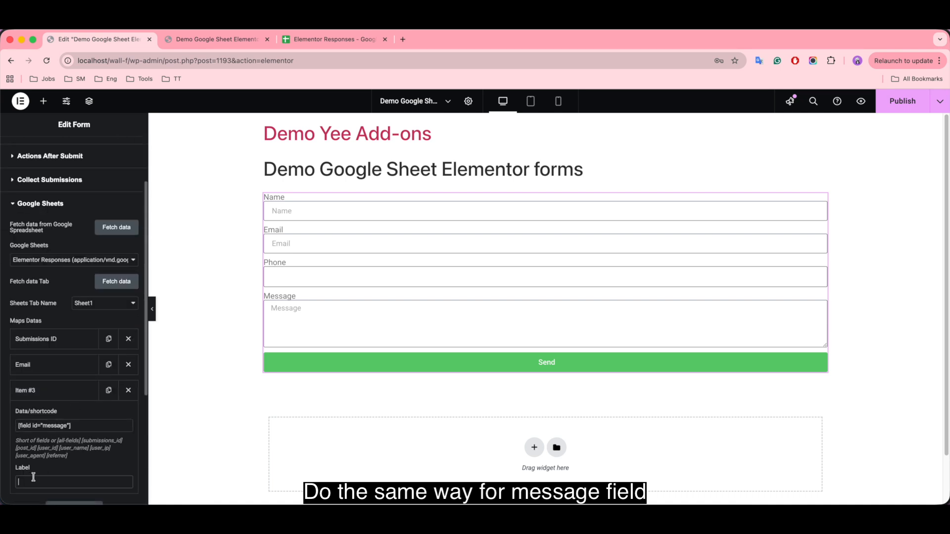
{"action": "type", "text": "Message"}
{"action": "scroll", "coordinate": [73, 442], "scroll_direction": "down", "scroll_amount": 1}
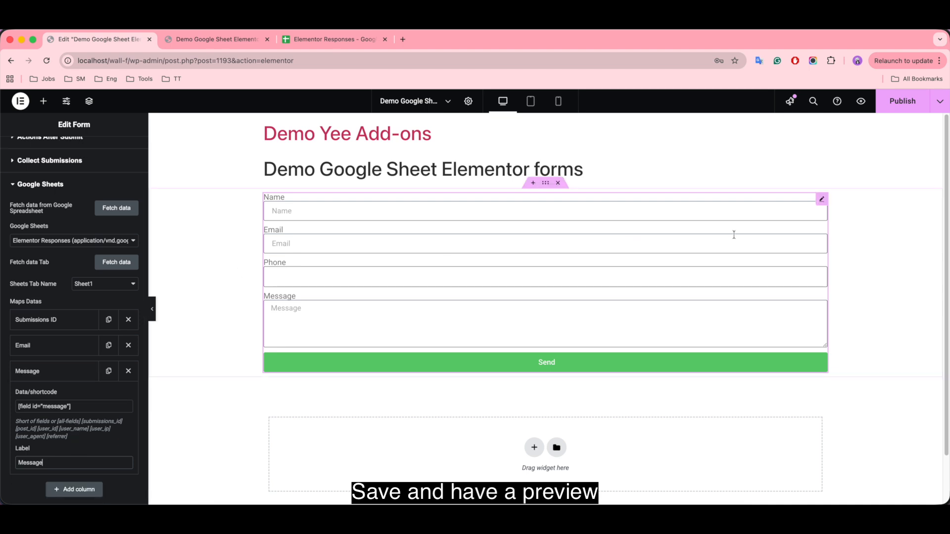
{"action": "left_click", "coordinate": [903, 106]}
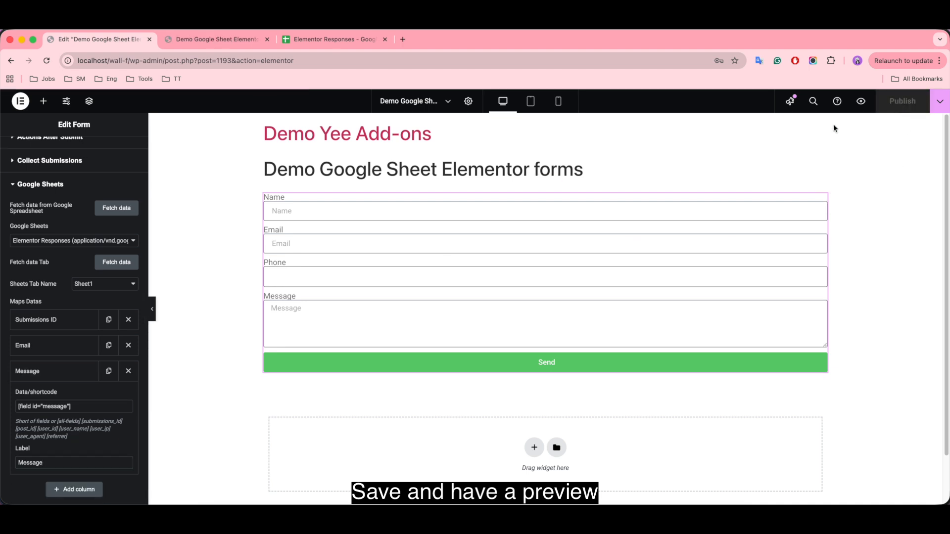
{"action": "left_click", "coordinate": [218, 39]}
Step: Reload the preview and submit a test name, e-mail, phone and message 'Hi', then view the sheet
{"action": "left_click", "coordinate": [47, 61]}
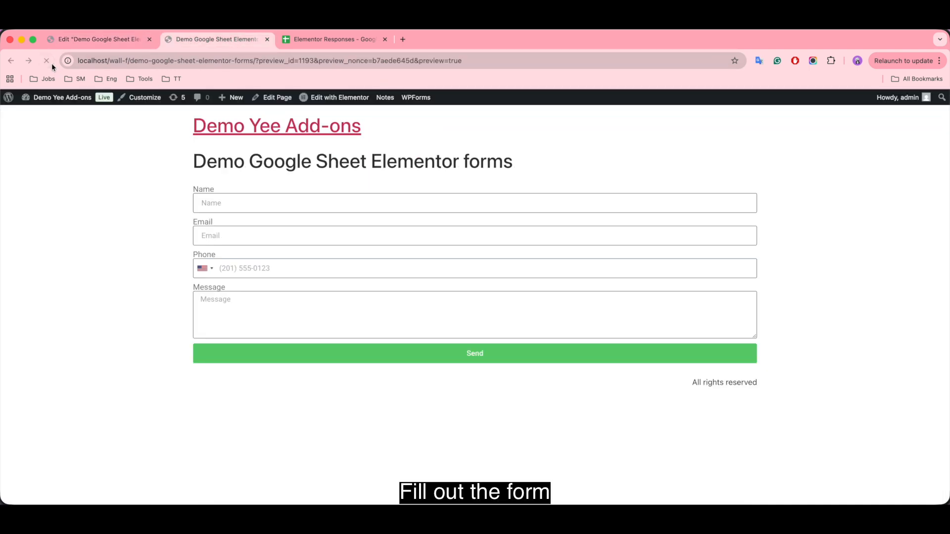
{"action": "left_click", "coordinate": [232, 209]}
{"action": "type", "text": "Sullie"}
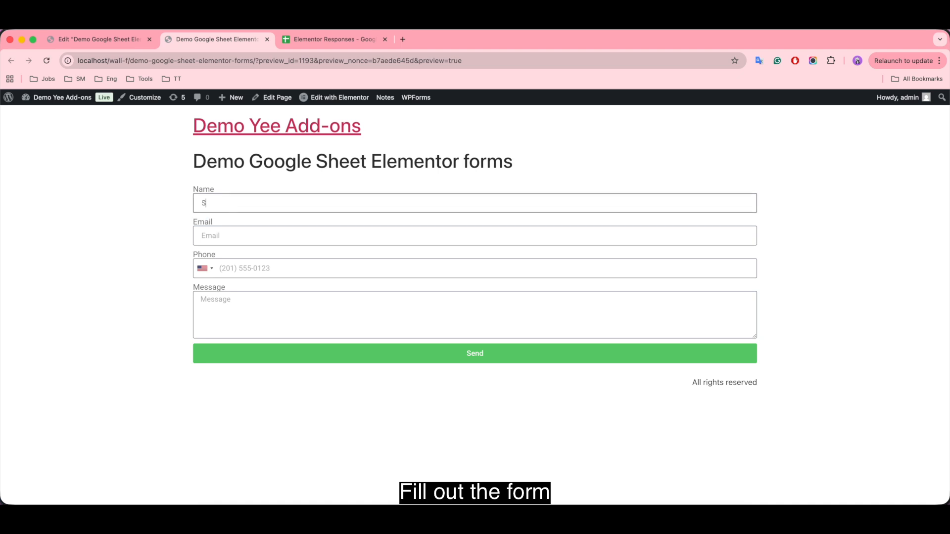
{"action": "left_click", "coordinate": [250, 239]}
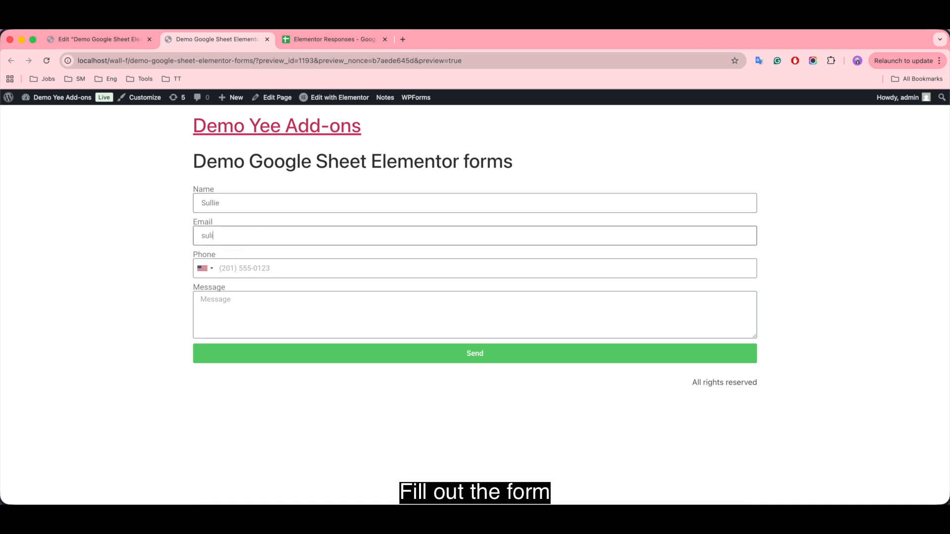
{"action": "left_click", "coordinate": [264, 268]}
{"action": "type", "text": "20143911"}
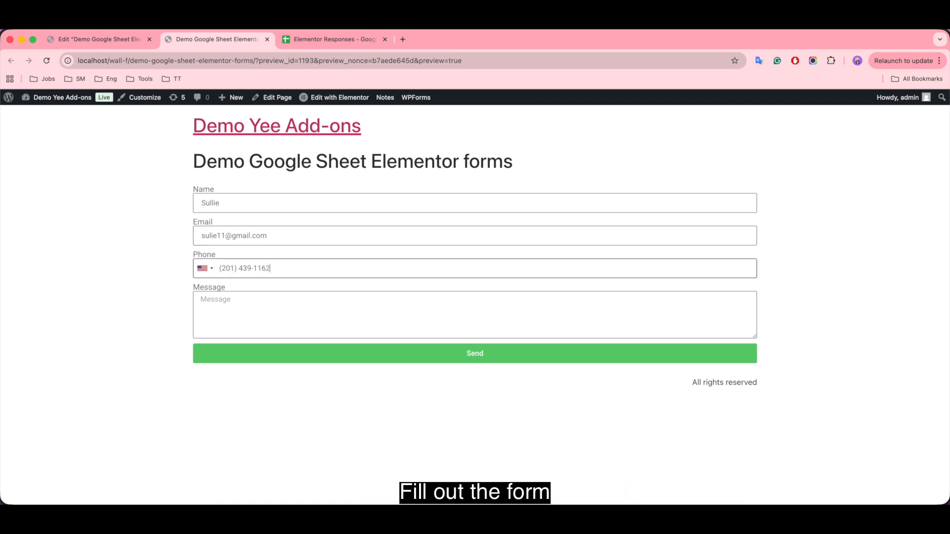
{"action": "left_click", "coordinate": [248, 309]}
{"action": "type", "text": "Hi"}
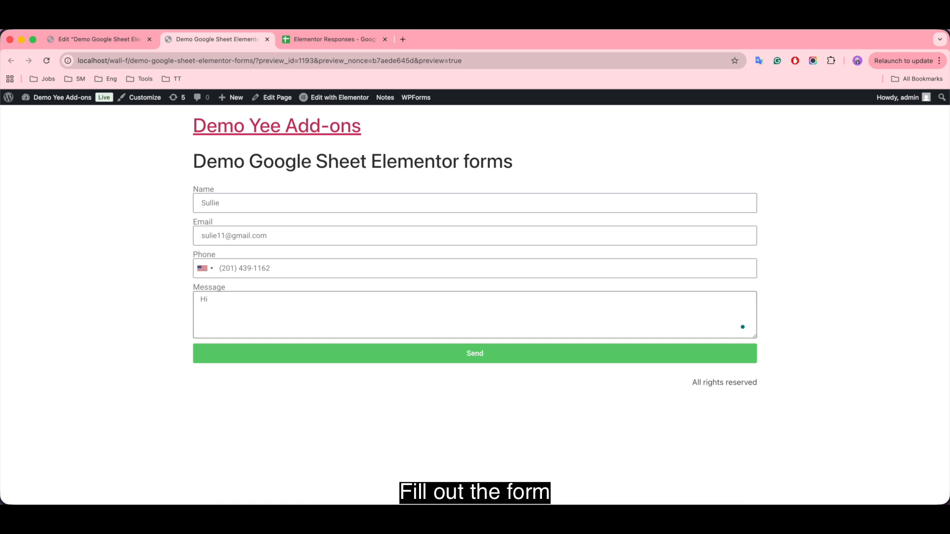
{"action": "left_click", "coordinate": [486, 359]}
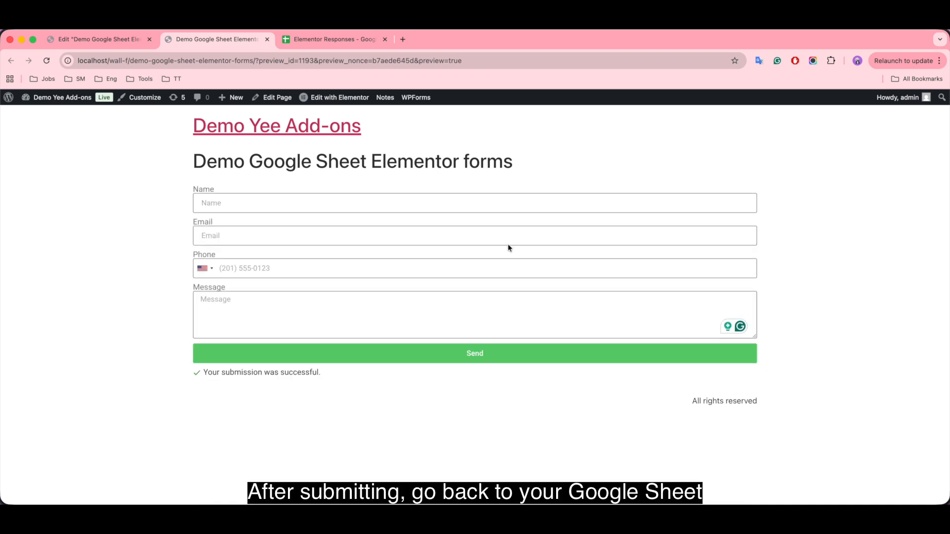
{"action": "left_click", "coordinate": [322, 42]}
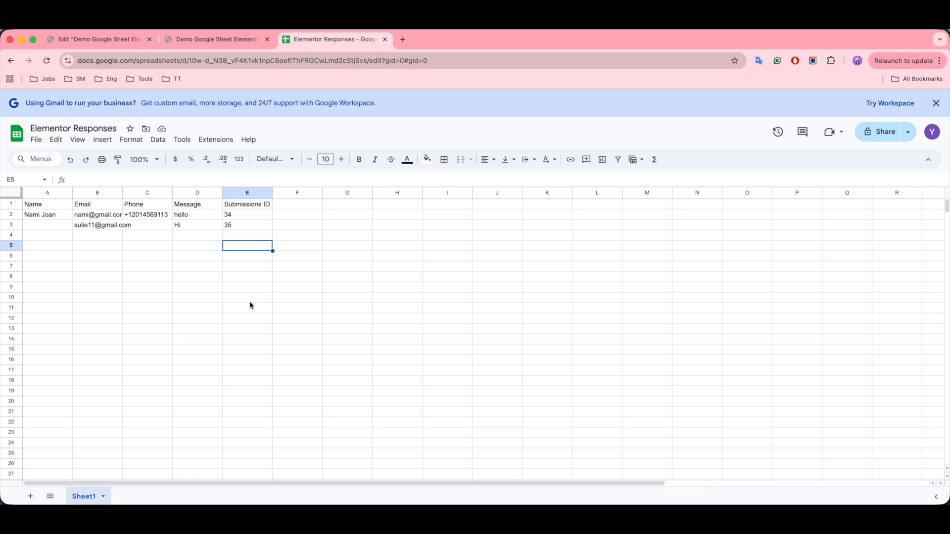
Step: Check row 3's e-mail and 'Hi' message, widening column B to show full addresses
{"action": "left_click", "coordinate": [81, 227]}
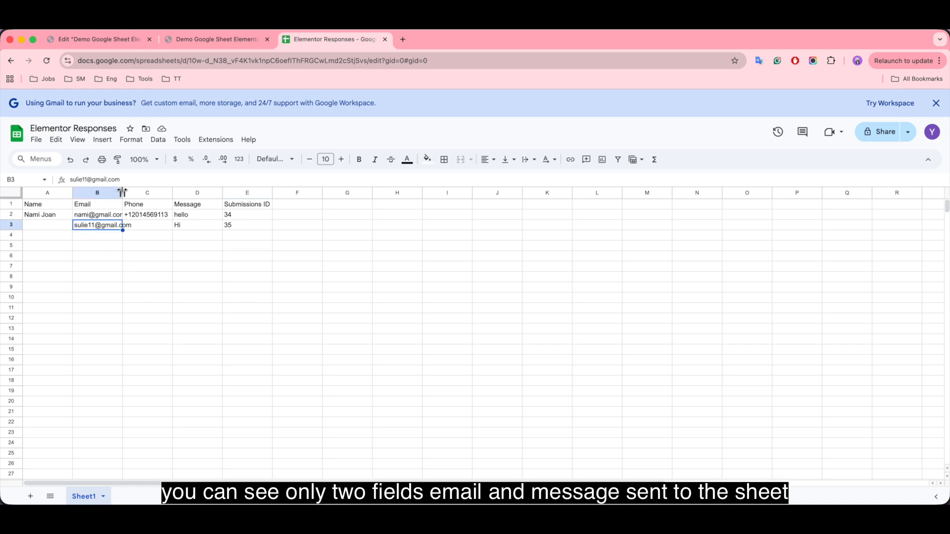
{"action": "left_click_drag", "start_coordinate": [123, 192], "coordinate": [152, 193]}
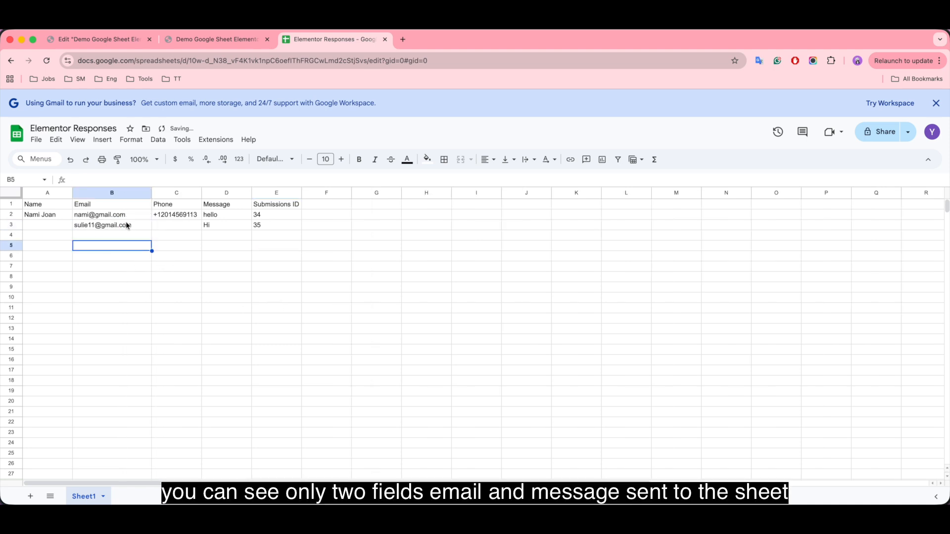
{"action": "left_click", "coordinate": [223, 228]}
{"action": "left_click", "coordinate": [134, 228]}
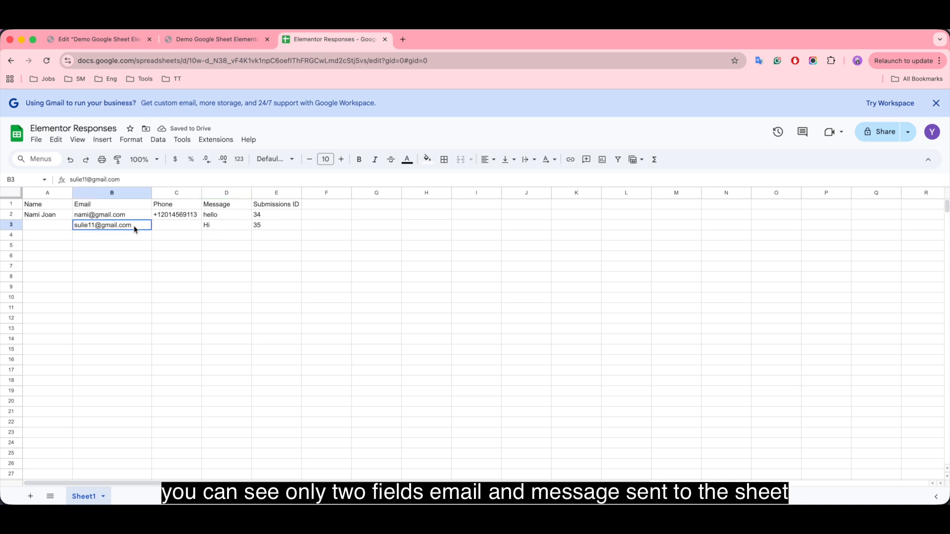